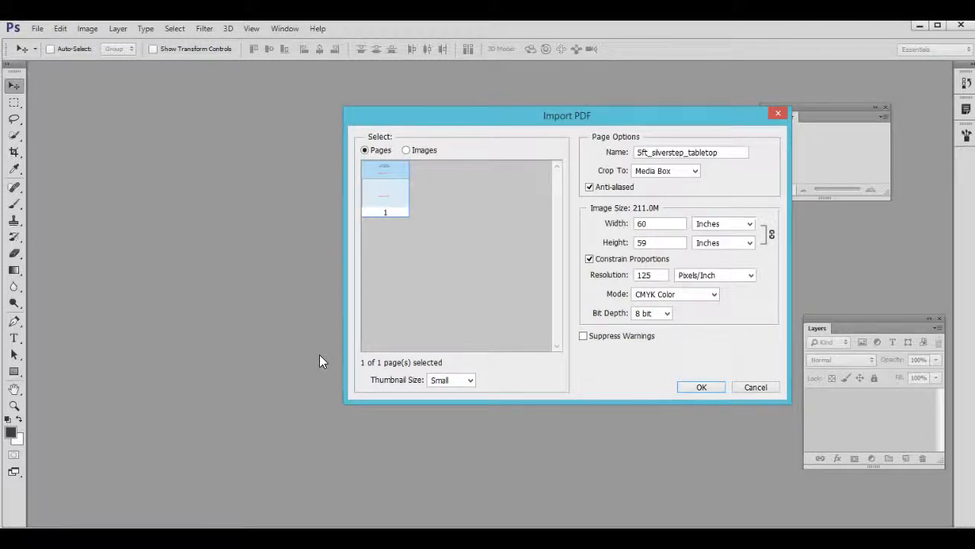
# Step: Import the 5ft_silverstep_tabletop PDF page cropped to its Media Box, at 125 pixels/inch in CMYK Color mode
pyautogui.click(695, 169)
pyautogui.click(694, 169)
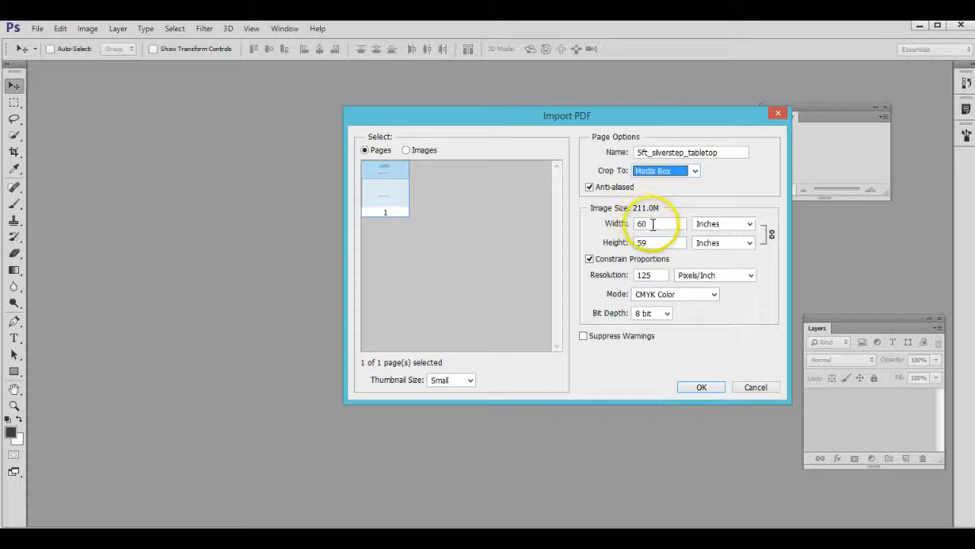
pyautogui.doubleClick(646, 275)
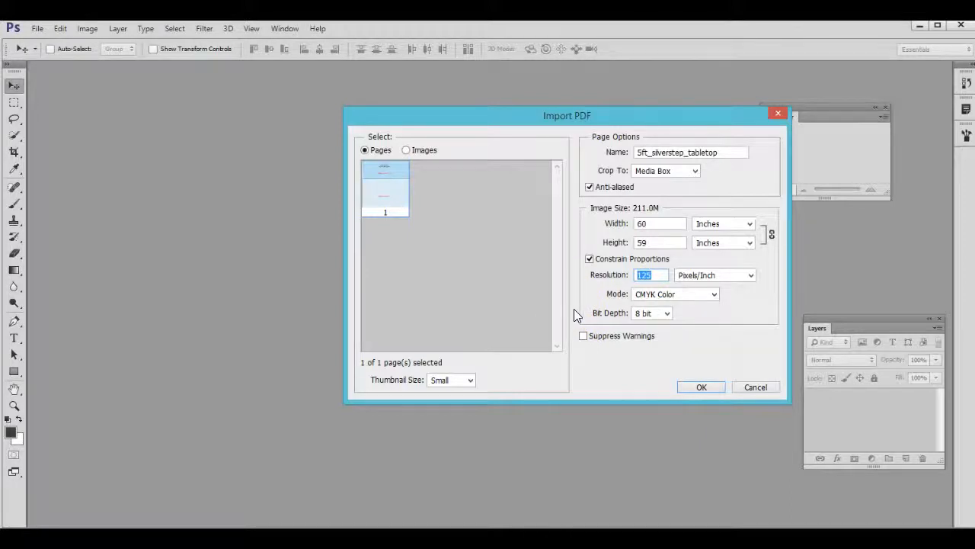
pyautogui.click(715, 295)
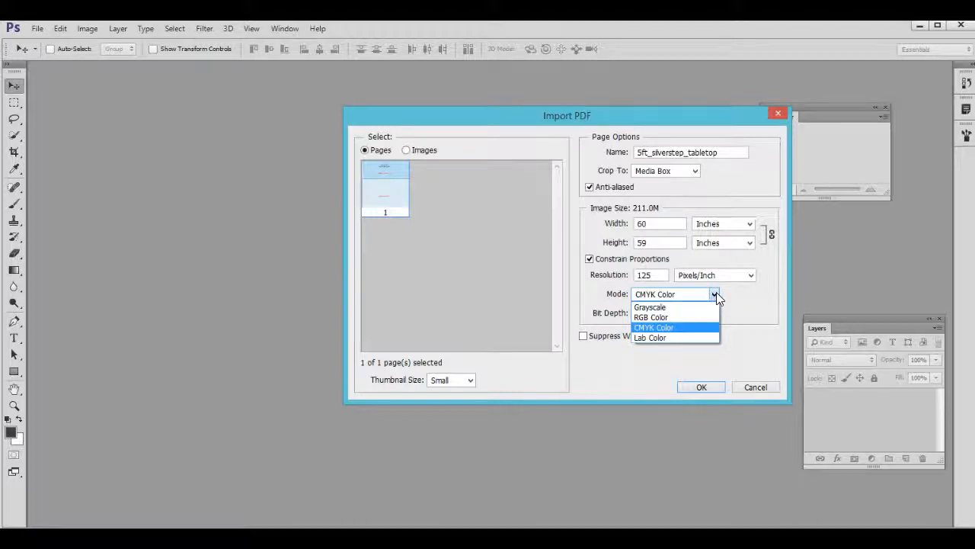
pyautogui.click(783, 323)
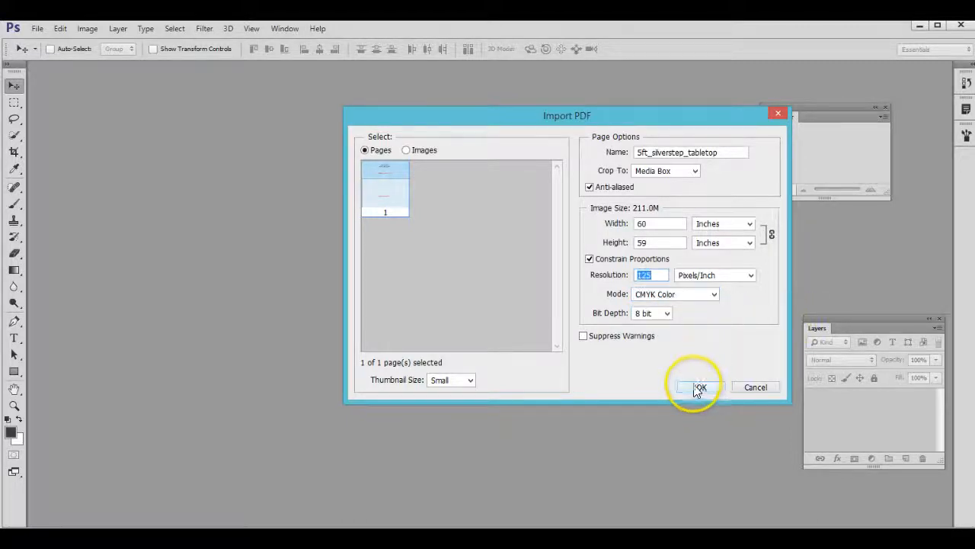
pyautogui.click(697, 385)
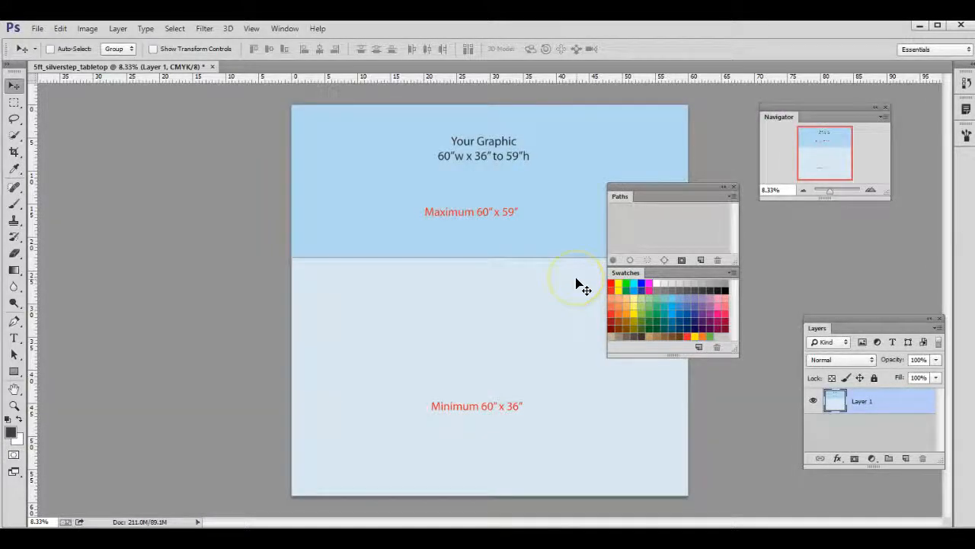
# Step: Move the Paths, Swatches and Layers panels clear of the template and add a new empty layer above Layer 1
pyautogui.moveTo(665, 187); pyautogui.dragTo(801, 219)
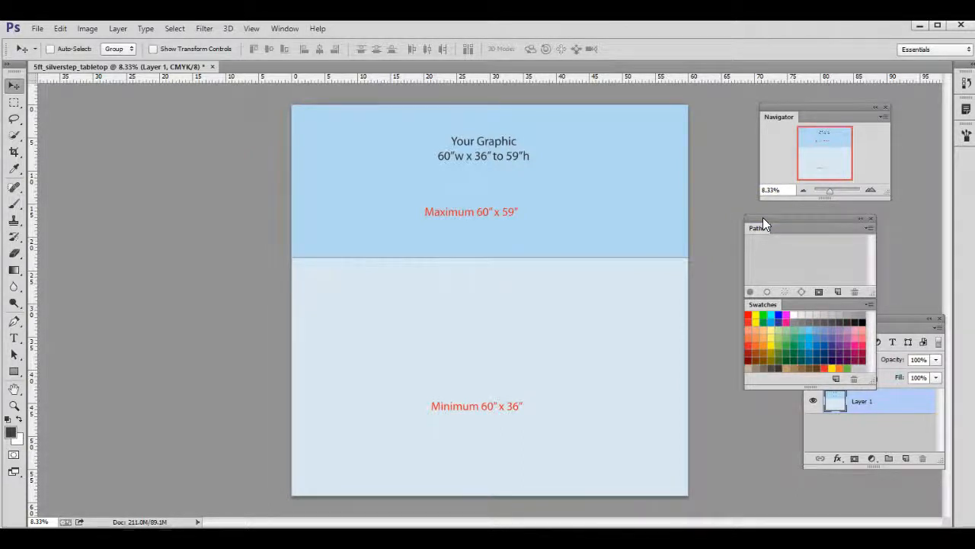
pyautogui.click(901, 318)
pyautogui.moveTo(902, 318); pyautogui.dragTo(842, 309)
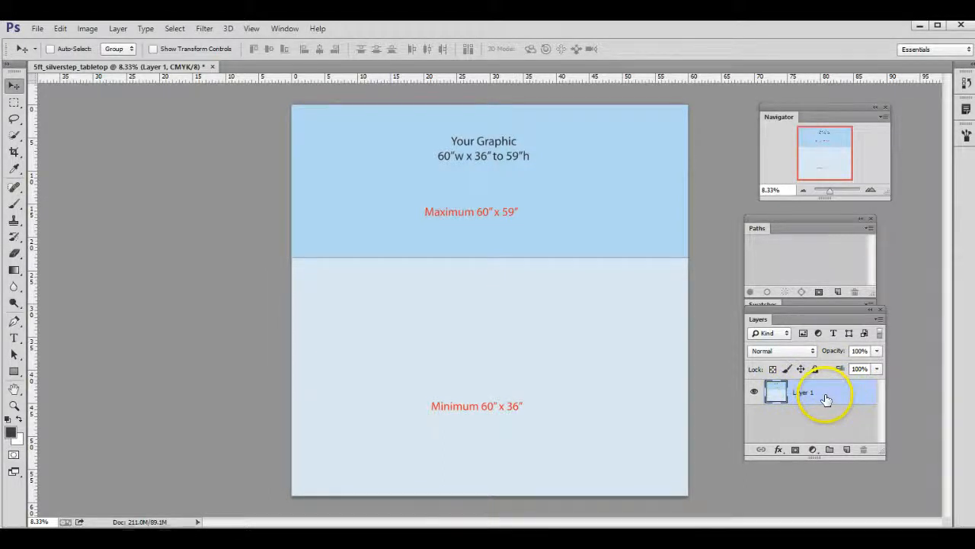
pyautogui.click(845, 451)
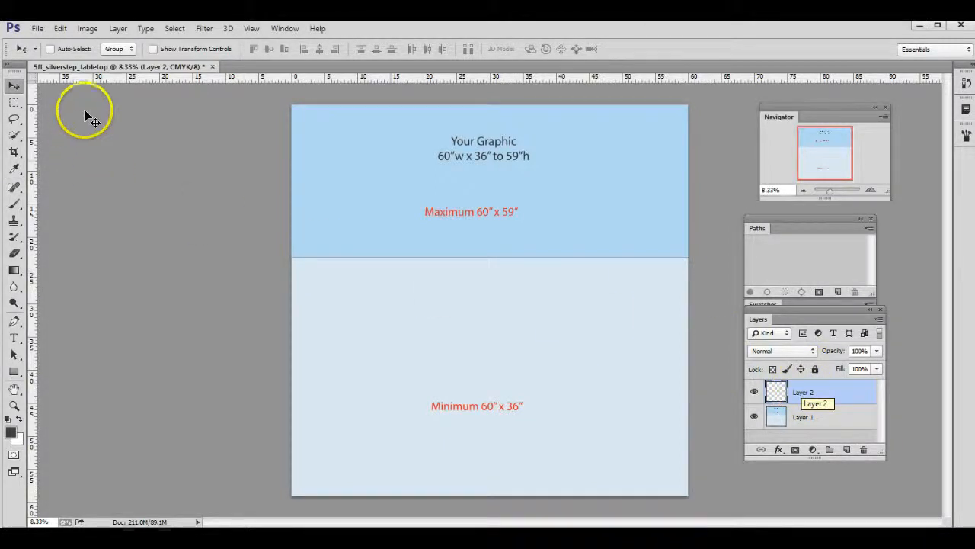
pyautogui.click(36, 28)
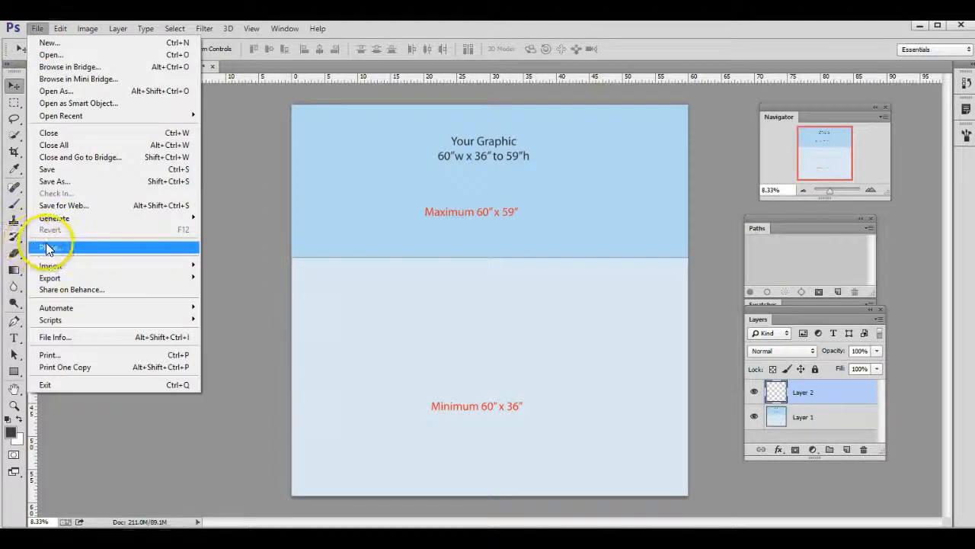
pyautogui.click(224, 250)
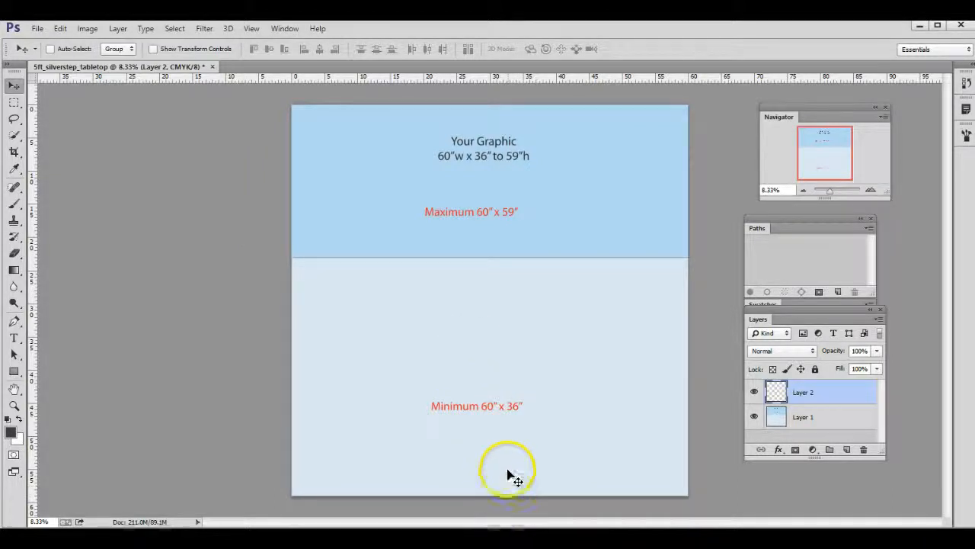
# Step: Try a horizontal guide along the template's dividing line, shift it to the template's upper edge, and remove it
pyautogui.moveTo(487, 76); pyautogui.dragTo(498, 258)
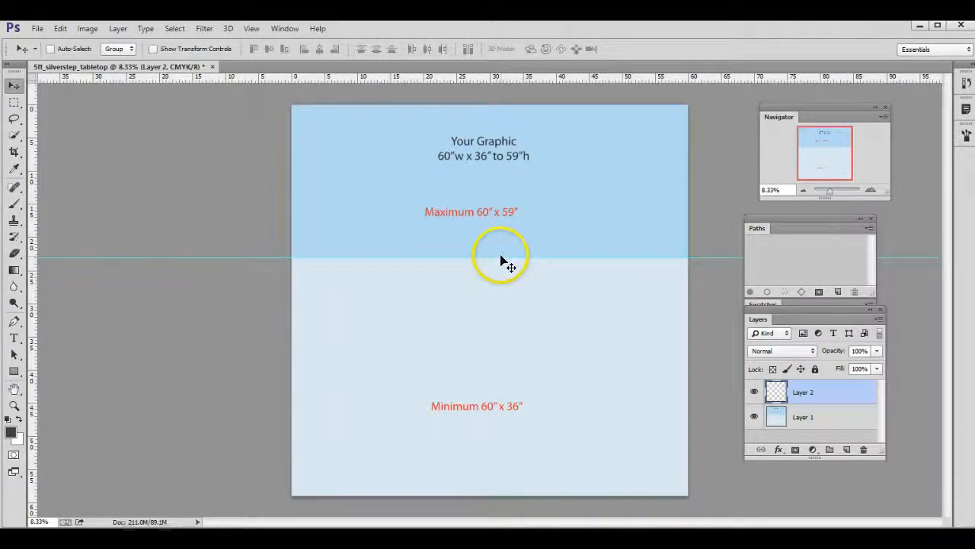
pyautogui.moveTo(501, 258)
pyautogui.mouseDown()
pyautogui.moveTo(496, 339)
pyautogui.moveTo(523, 505)
pyautogui.moveTo(495, 91)
pyautogui.moveTo(492, 108)
pyautogui.mouseUp()
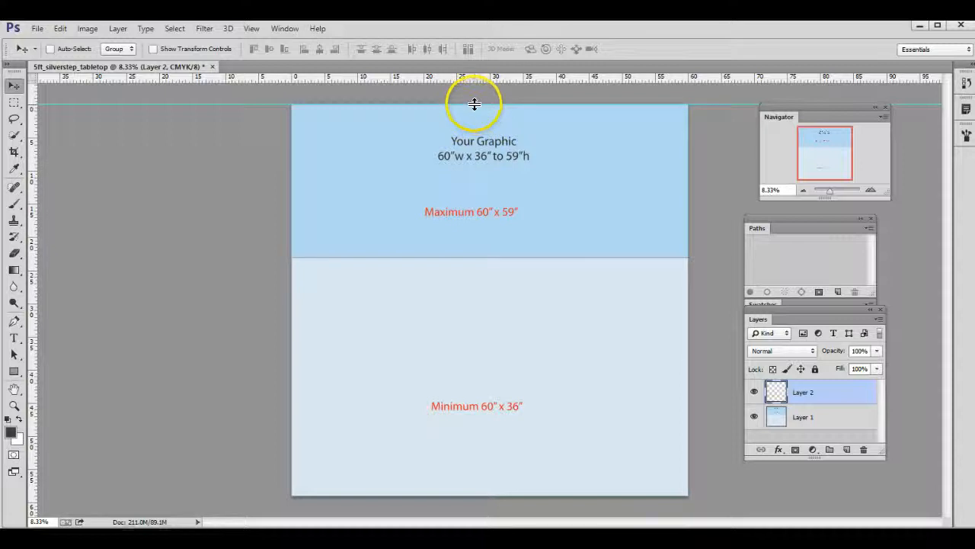
pyautogui.moveTo(474, 104); pyautogui.dragTo(477, 75)
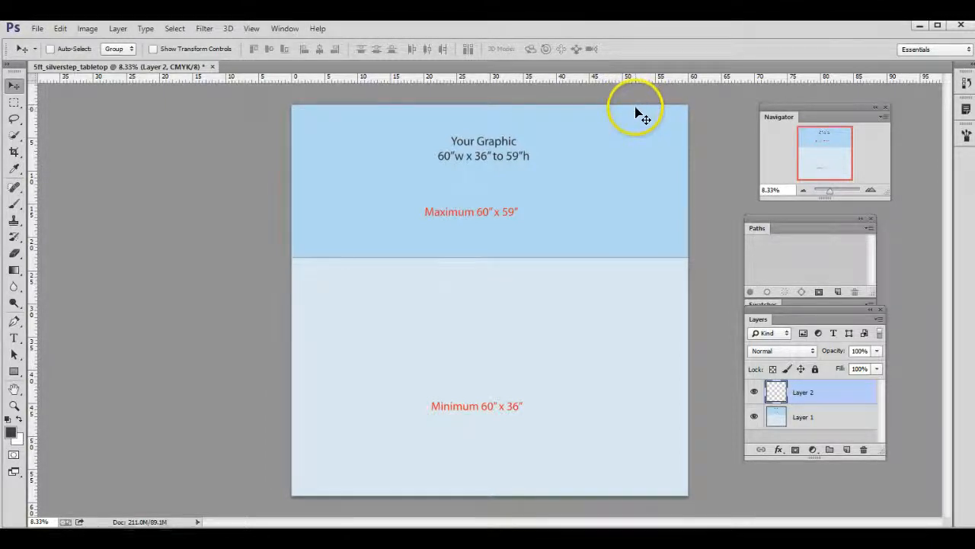
pyautogui.hotkey('ctrl', '+')
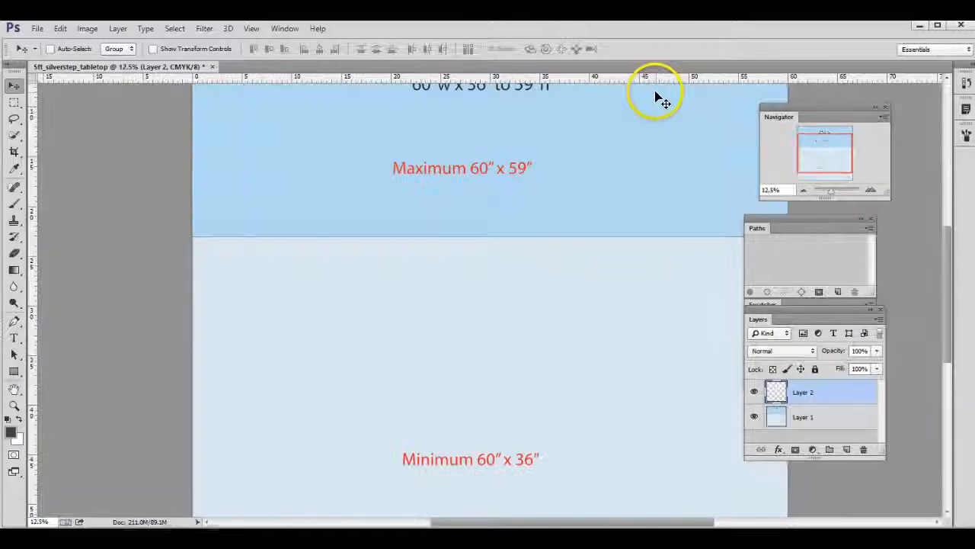
pyautogui.scroll(2, 663, 138)
pyautogui.scroll(3, 442, 145)
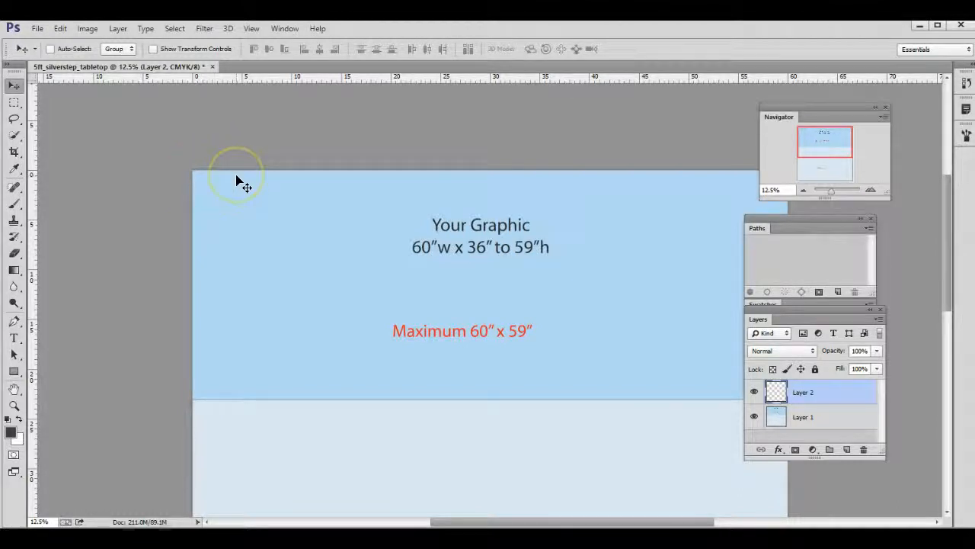
pyautogui.hotkey('ctrl', '-')
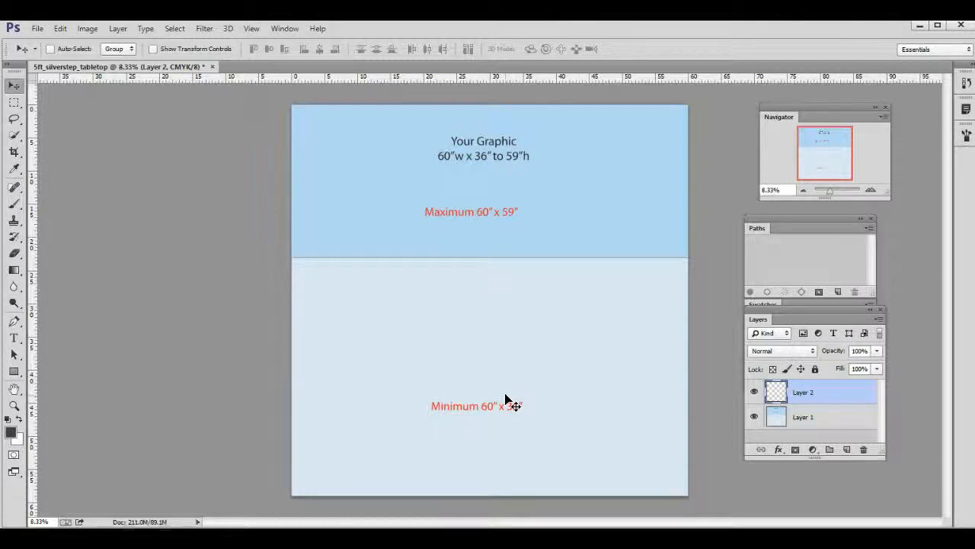
# Step: Place the 5ft_silverstep_tabletopArtwork file over the whole template as a layer above Layer 2
pyautogui.click(588, 269)
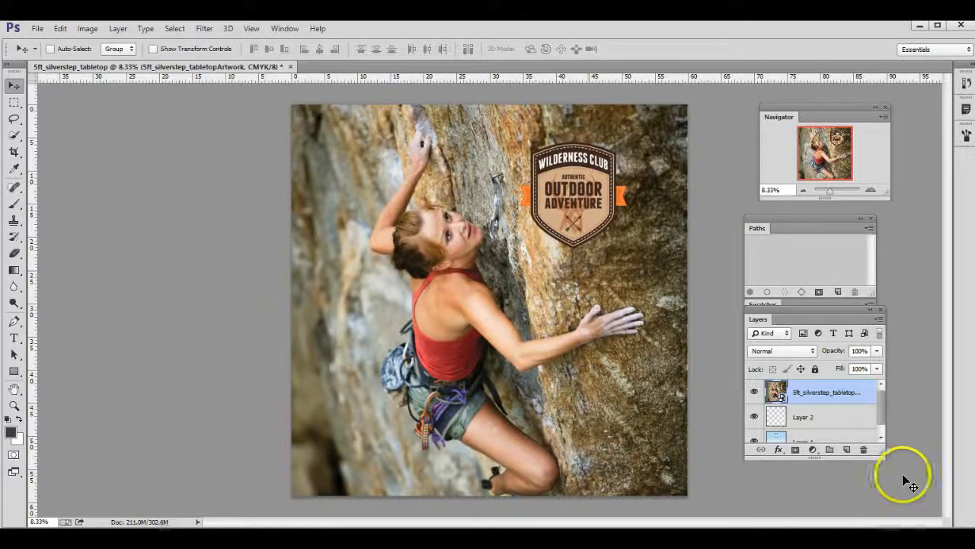
# Step: Try lowering the artwork layer's opacity in its blending options, then discard the change
pyautogui.click(831, 393)
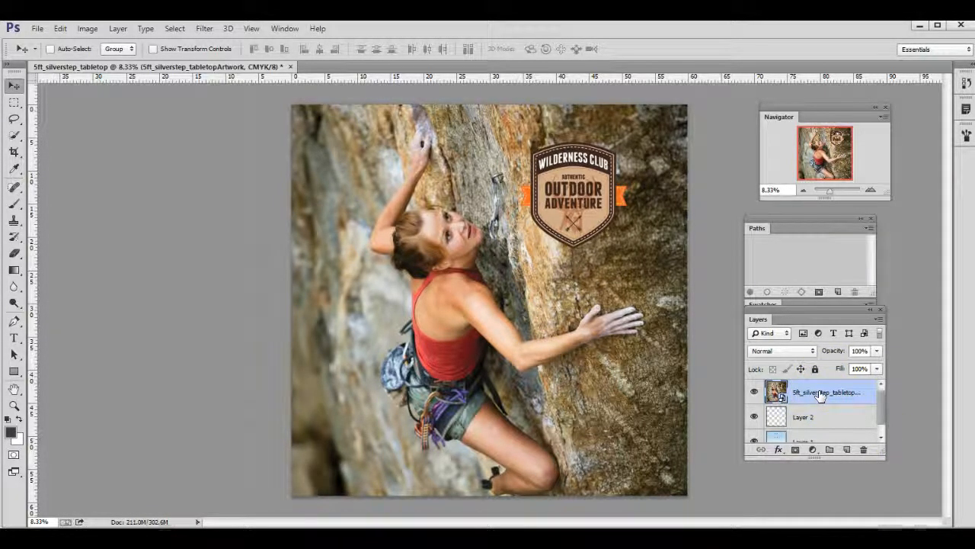
pyautogui.rightClick(820, 393)
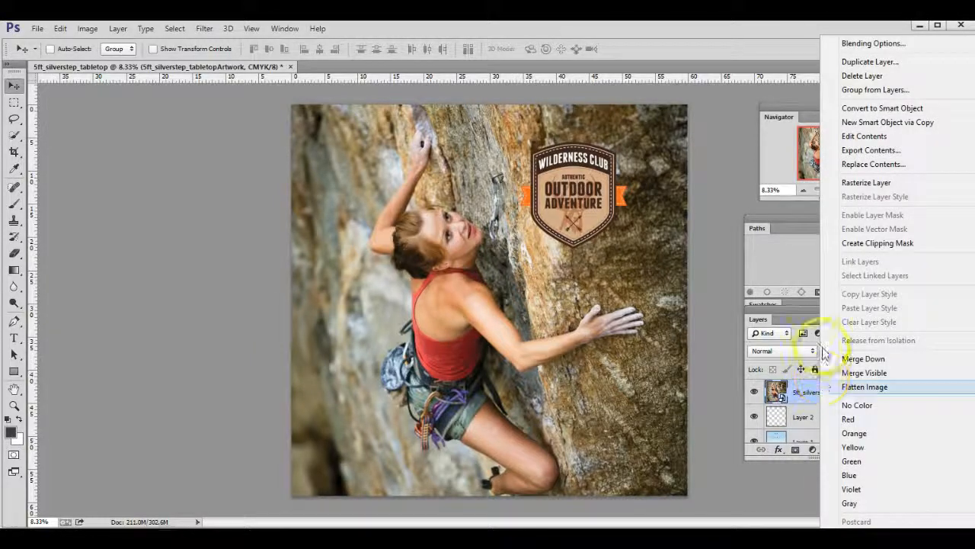
pyautogui.click(857, 72)
pyautogui.click(852, 42)
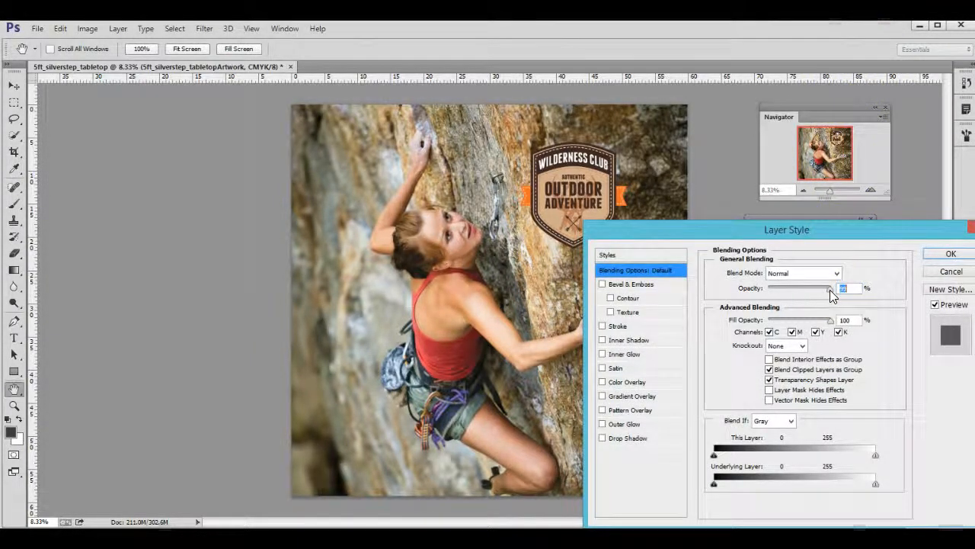
pyautogui.moveTo(831, 291)
pyautogui.mouseDown()
pyautogui.moveTo(767, 288)
pyautogui.moveTo(826, 282)
pyautogui.mouseUp()
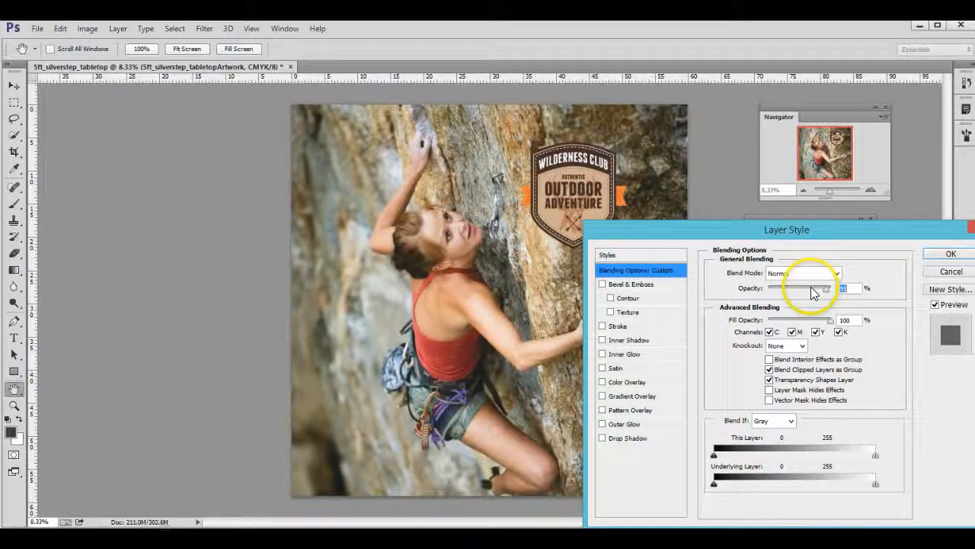
pyautogui.click(952, 273)
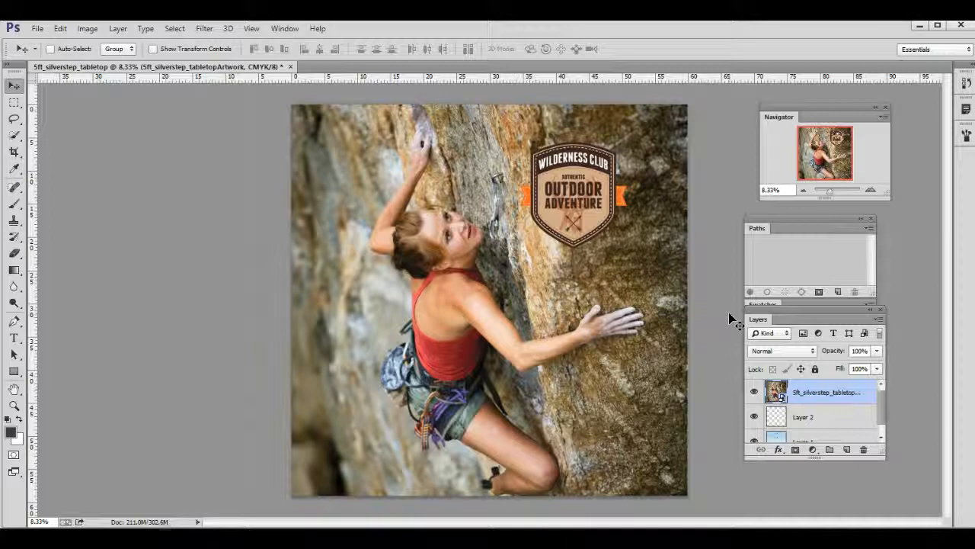
# Step: Delete the empty Layer 2 from between the artwork and the template
pyautogui.hotkey('ctrl', '+')
pyautogui.hotkey('ctrl', '+')
pyautogui.hotkey('ctrl', '+')
pyautogui.hotkey('ctrl', '+')
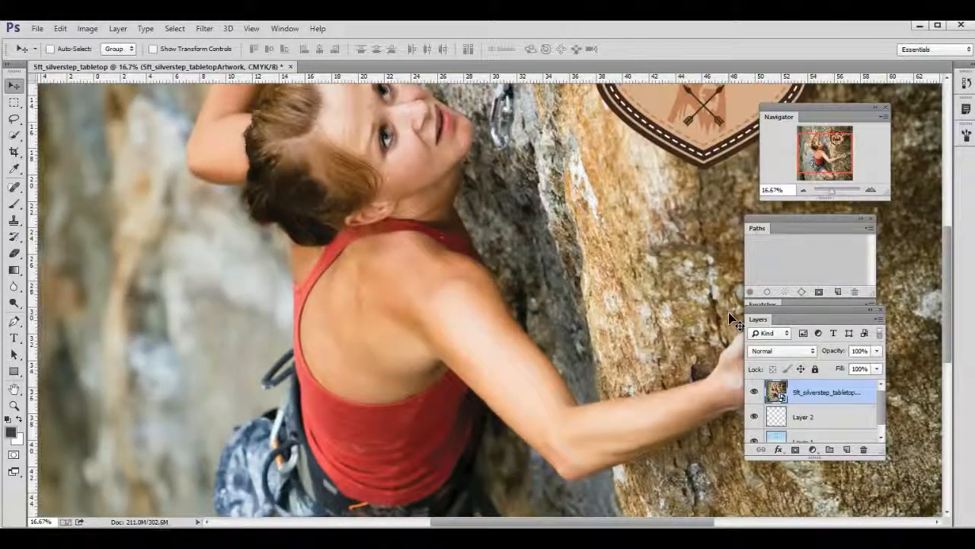
pyautogui.hotkey('ctrl', '+')
pyautogui.hotkey('ctrl', '+')
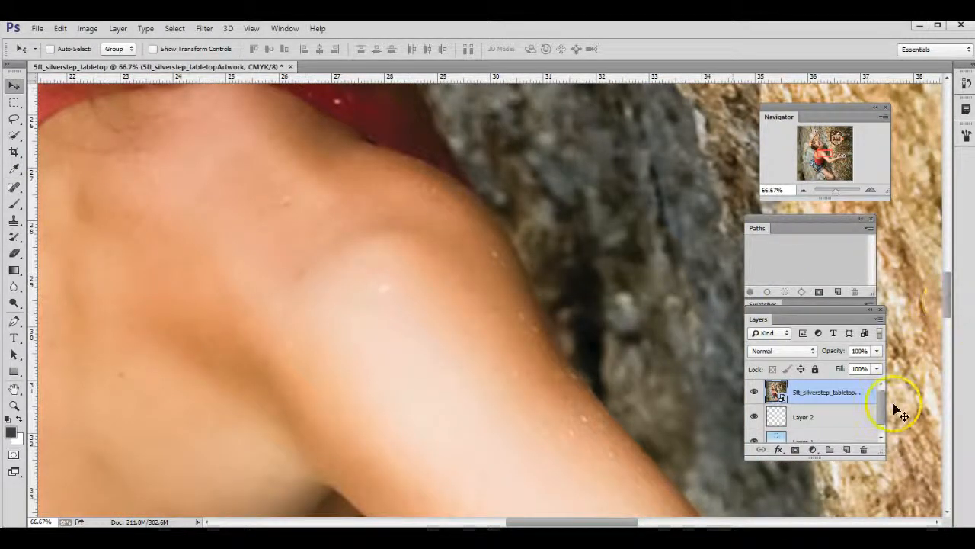
pyautogui.moveTo(823, 418); pyautogui.dragTo(864, 450)
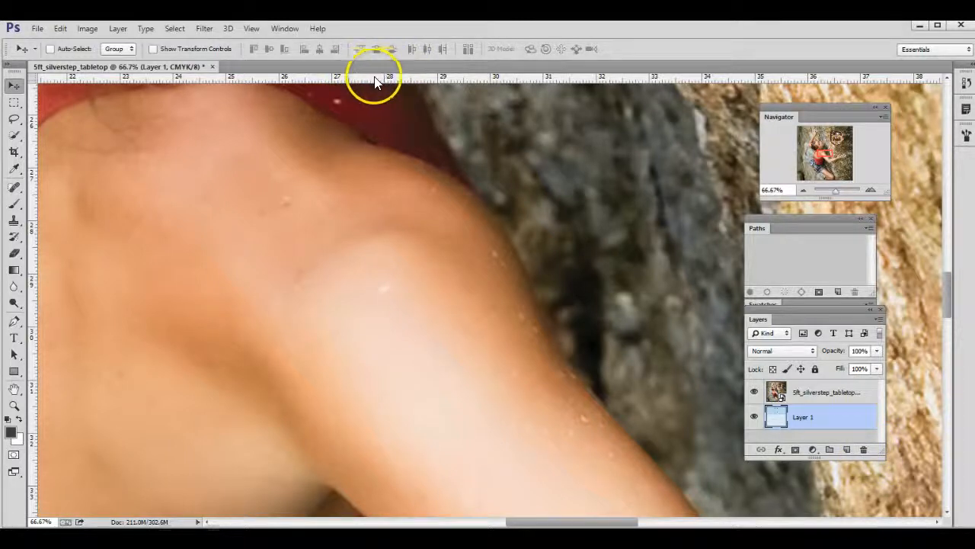
# Step: Examine the artwork's image quality at 66.67% zoom around the climber's outstretched arm and hand
pyautogui.click(250, 29)
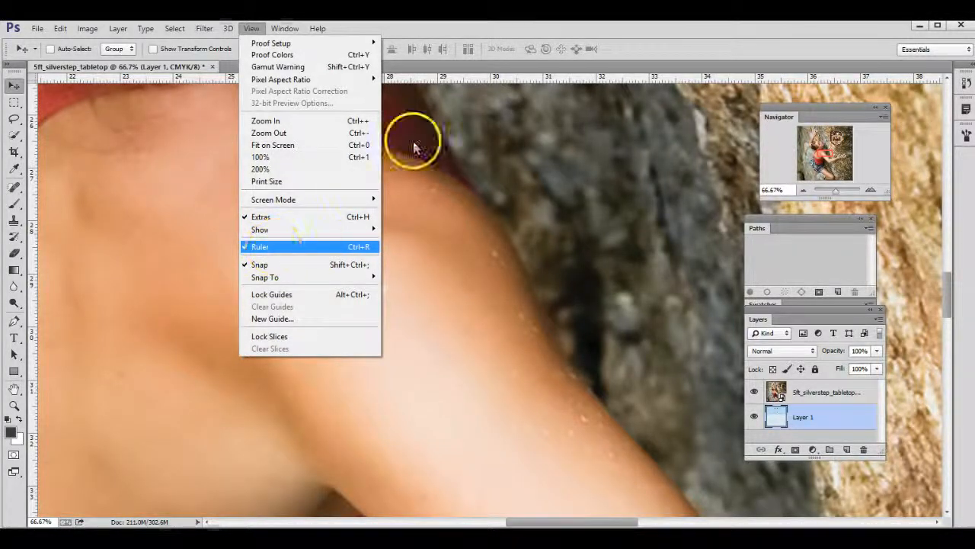
pyautogui.click(511, 50)
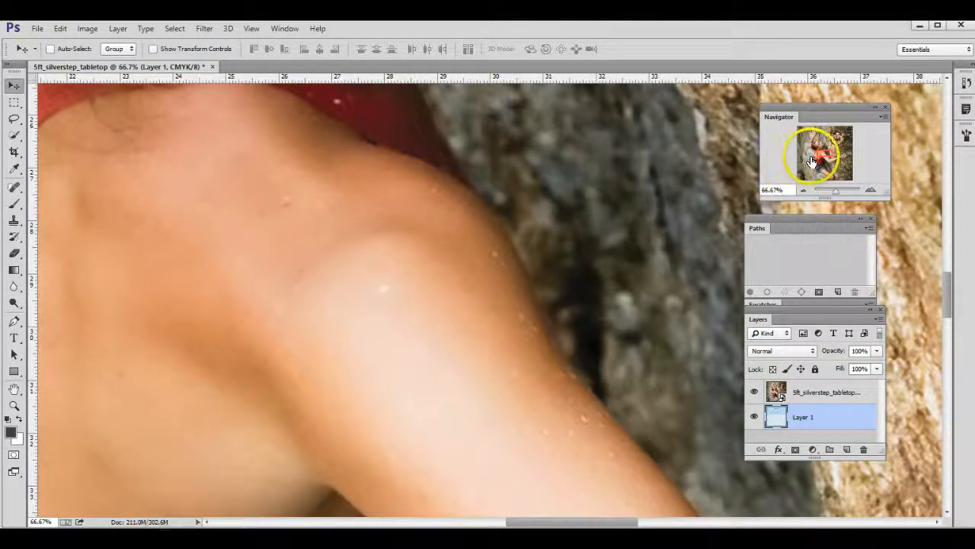
pyautogui.click(284, 28)
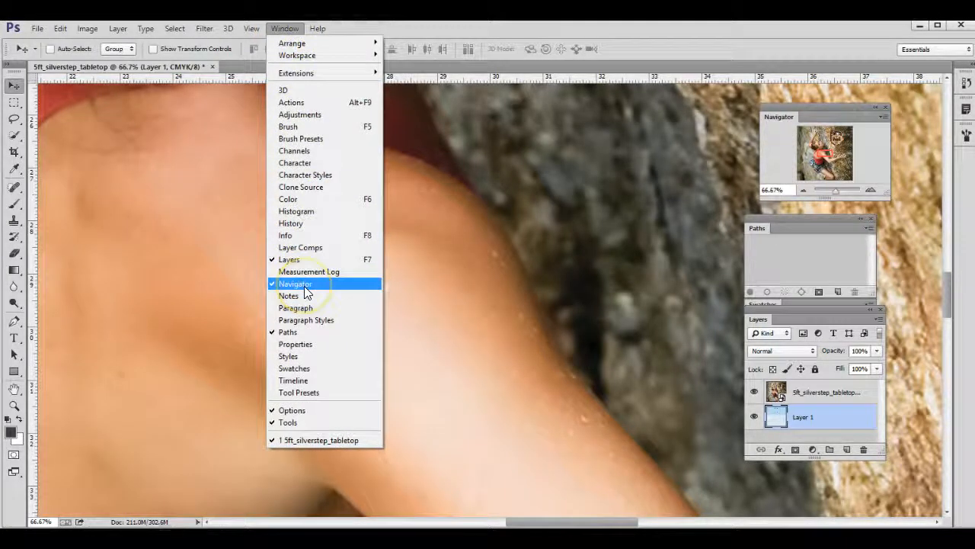
pyautogui.click(824, 159)
pyautogui.moveTo(825, 159)
pyautogui.mouseDown()
pyautogui.moveTo(837, 138)
pyautogui.moveTo(832, 157)
pyautogui.mouseUp()
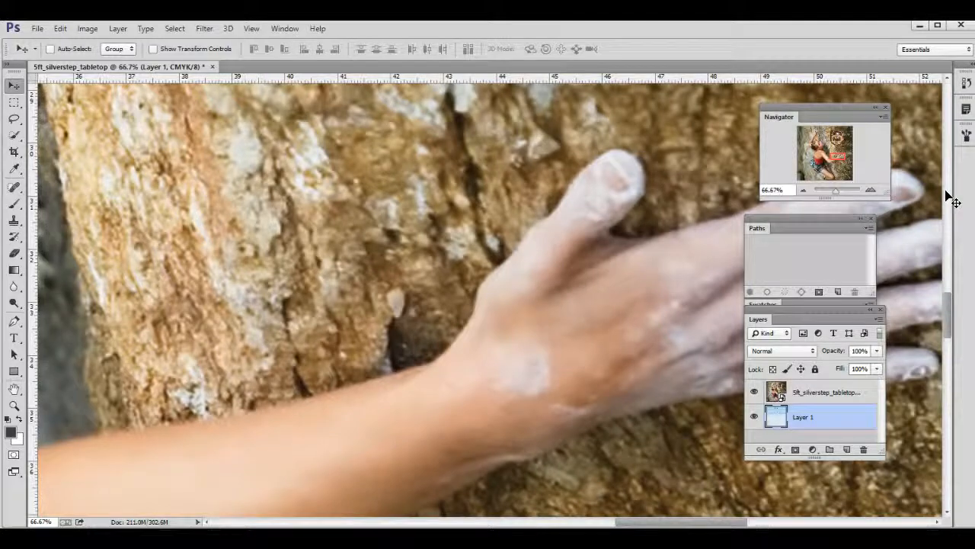
pyautogui.hotkey('ctrl', '-')
pyautogui.hotkey('ctrl', '-')
pyautogui.hotkey('ctrl', '-')
pyautogui.hotkey('ctrl', '-')
pyautogui.hotkey('ctrl', '-')
pyautogui.hotkey('ctrl', '-')
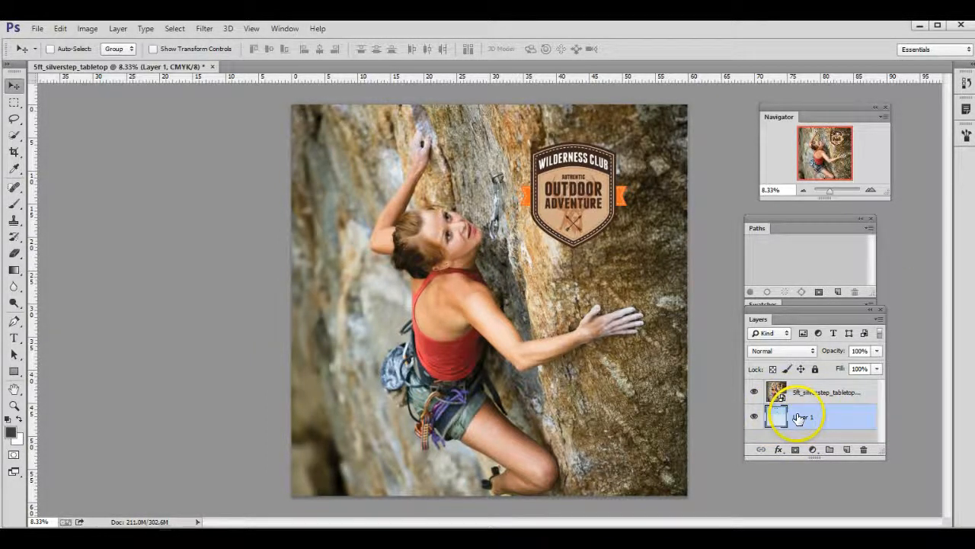
# Step: Delete the template Layer 1 beneath the artwork and flatten the image
pyautogui.click(755, 419)
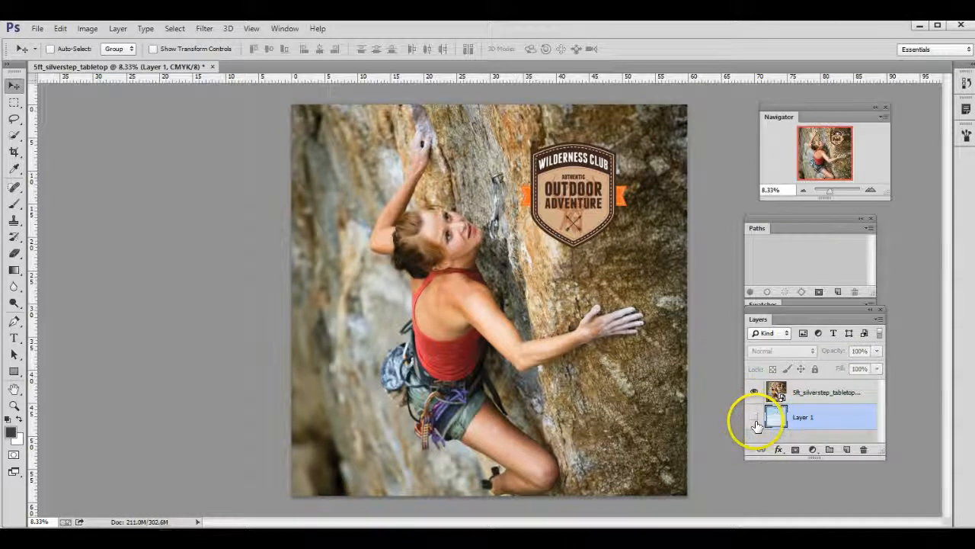
pyautogui.click(755, 419)
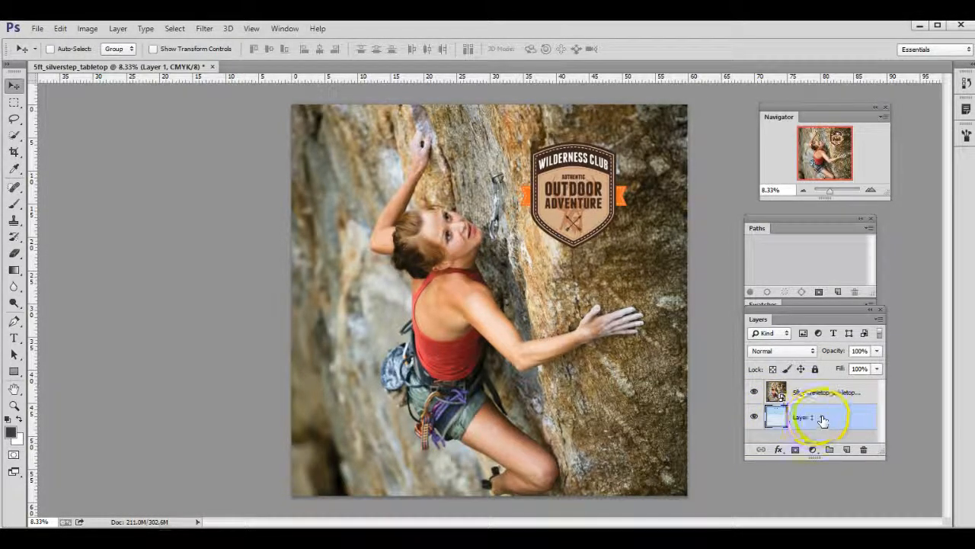
pyautogui.moveTo(826, 418); pyautogui.dragTo(863, 449)
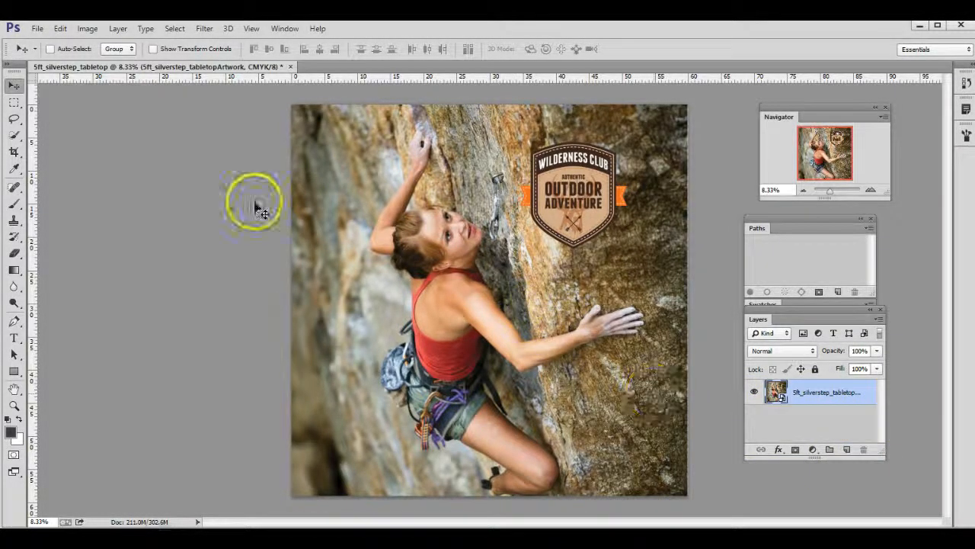
pyautogui.click(181, 191)
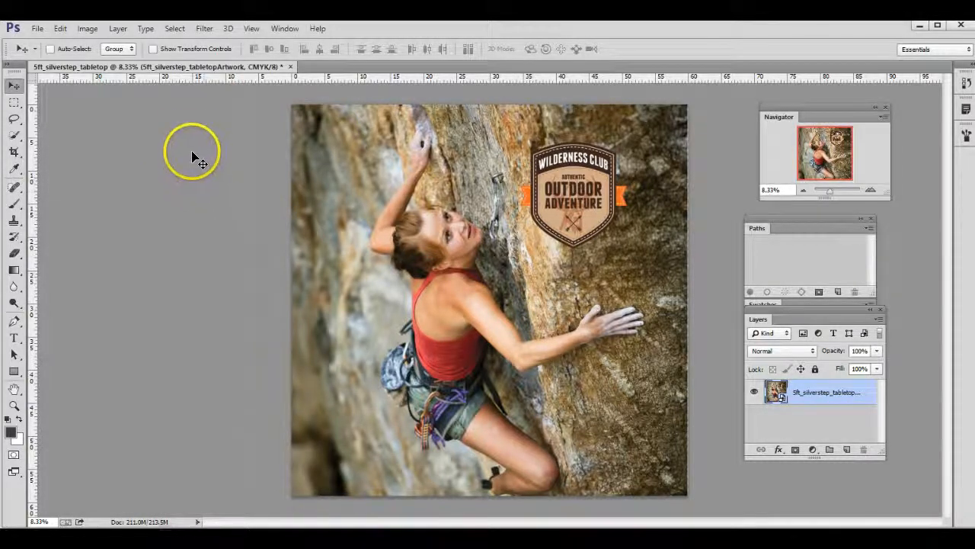
pyautogui.click(116, 29)
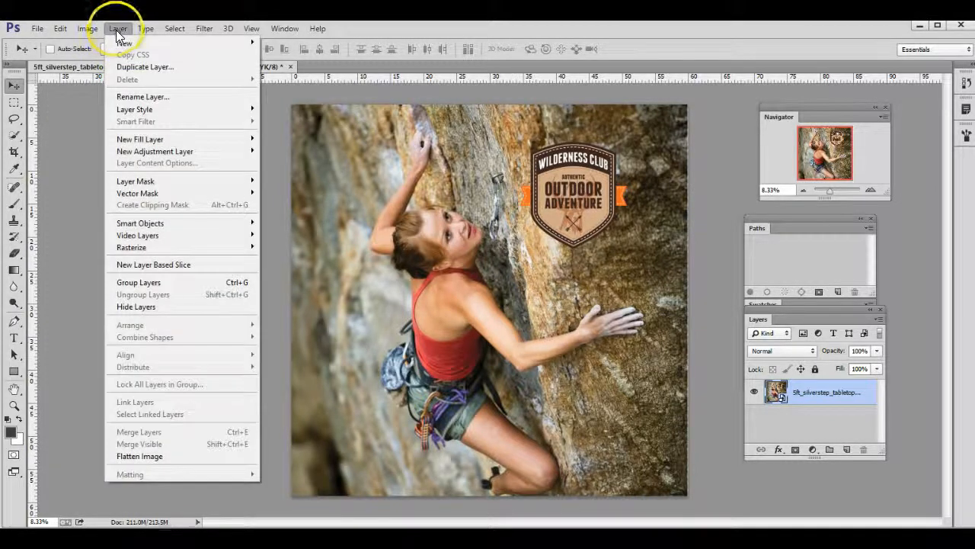
pyautogui.click(173, 455)
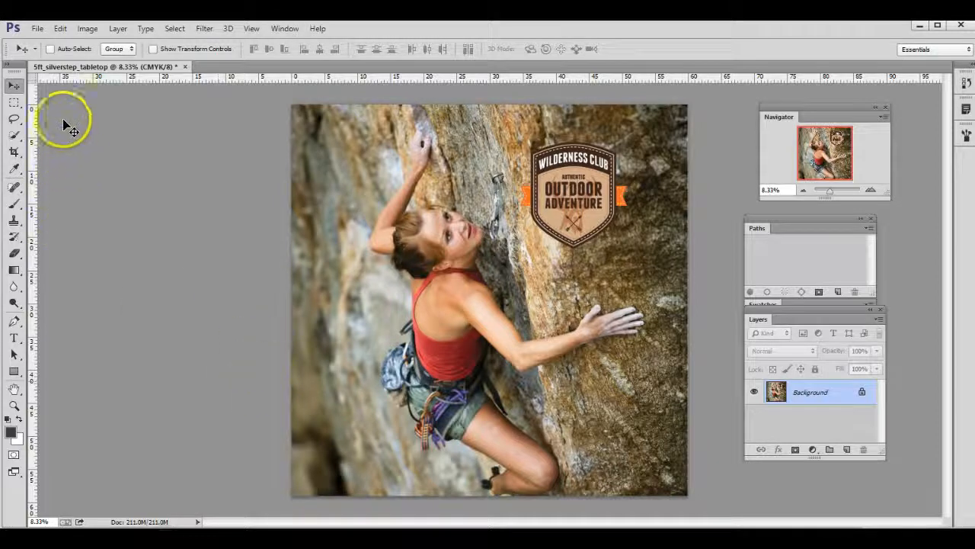
pyautogui.click(35, 28)
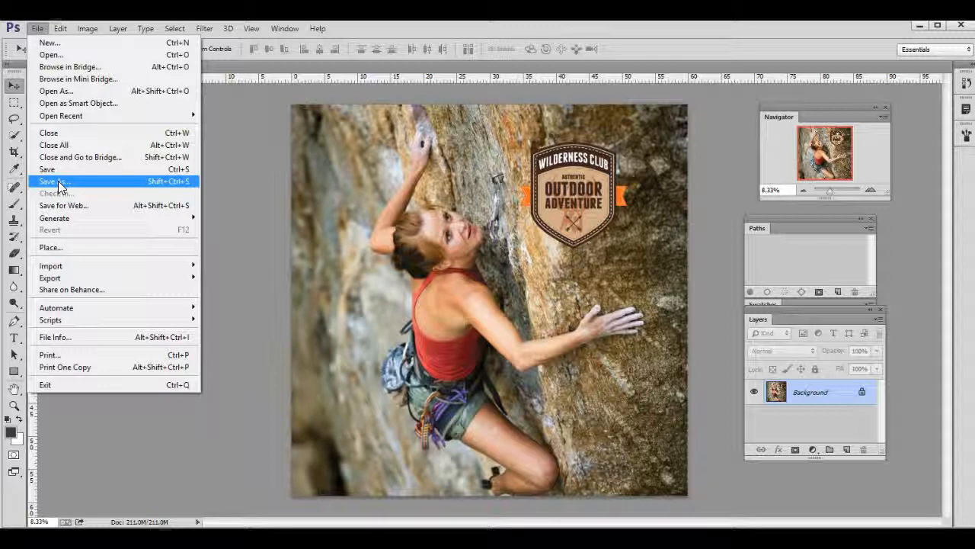
pyautogui.click(233, 216)
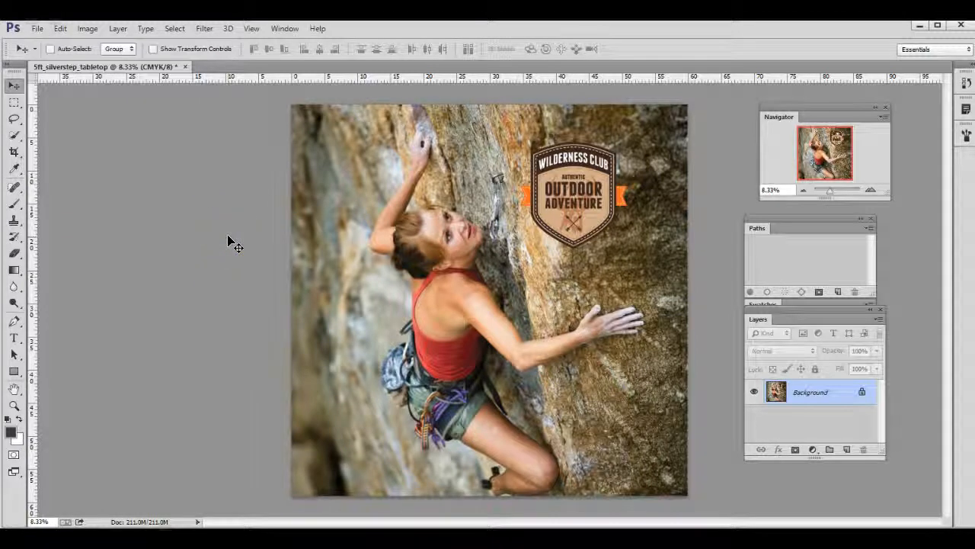
pyautogui.click(252, 489)
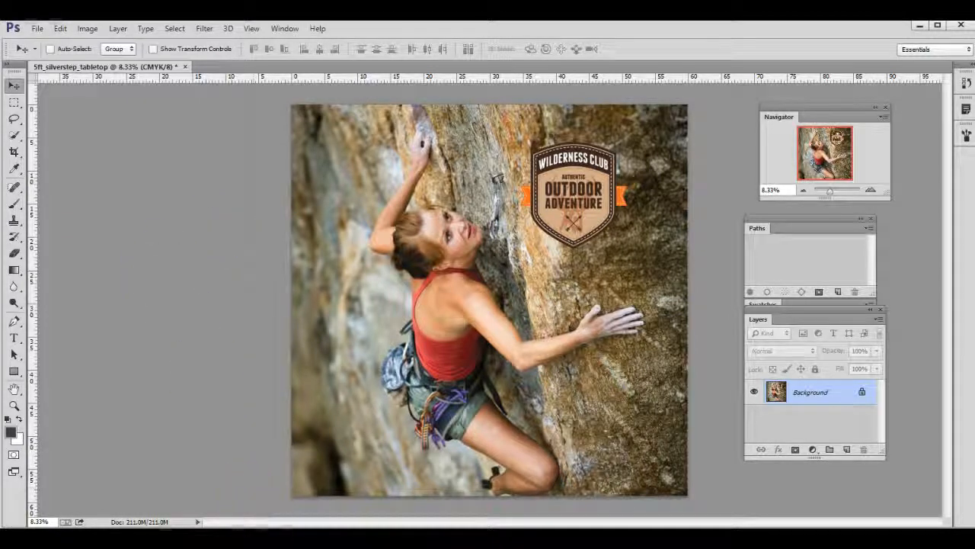